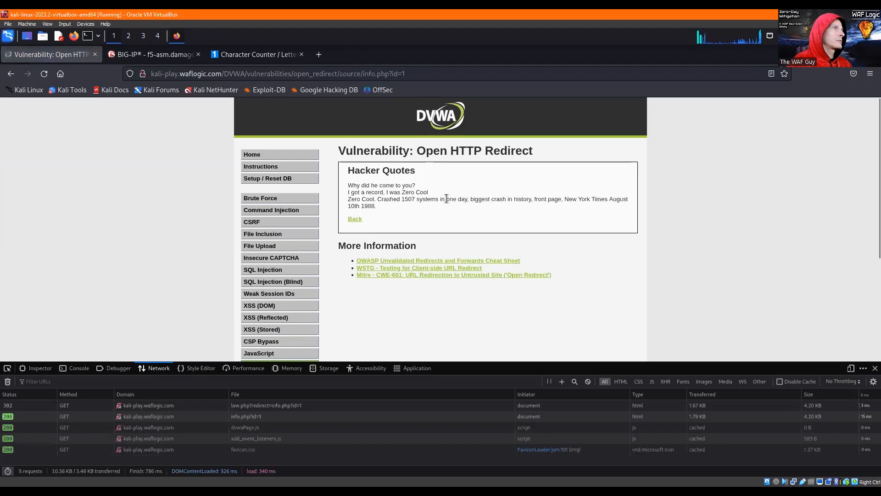
Return to the Open HTTP Redirect page, view the Quote 2 page, and go back to the quote links.
key(alt+Left)
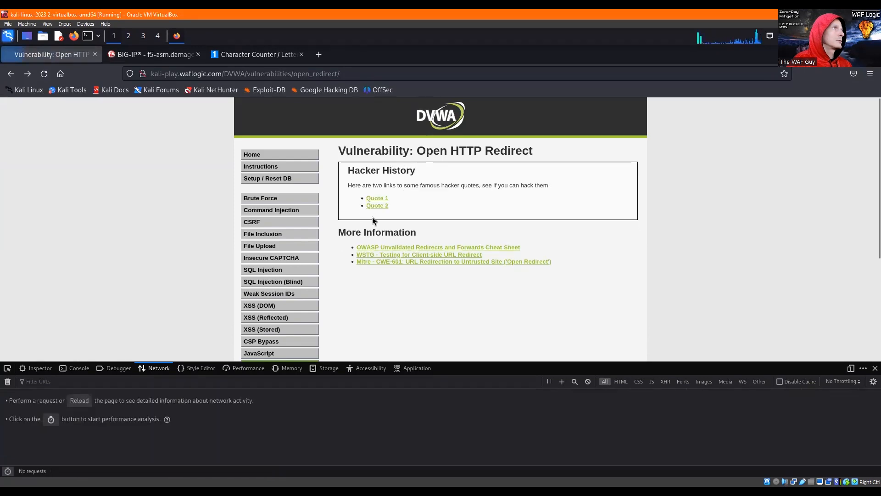
click(394, 211)
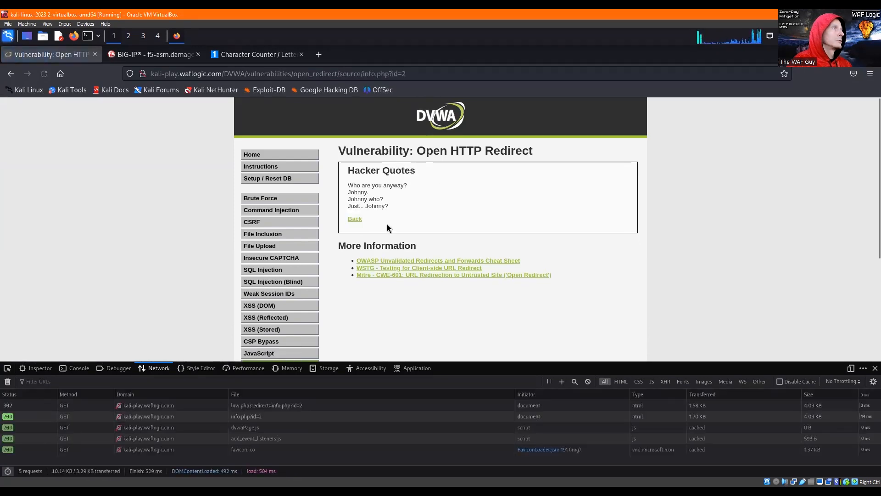
key(alt+Left)
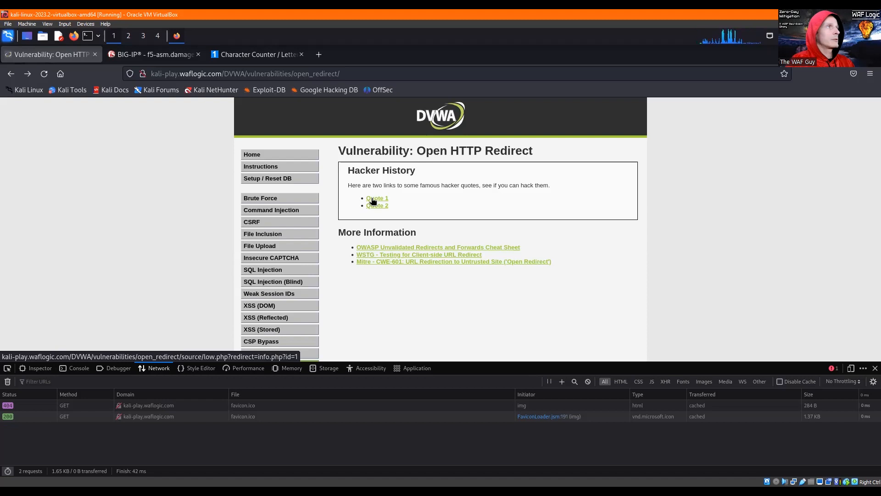
Copy the Quote 1 link into a new tab, test its redirect parameter with evil.com as the target, and close the tab.
right_click(372, 201)
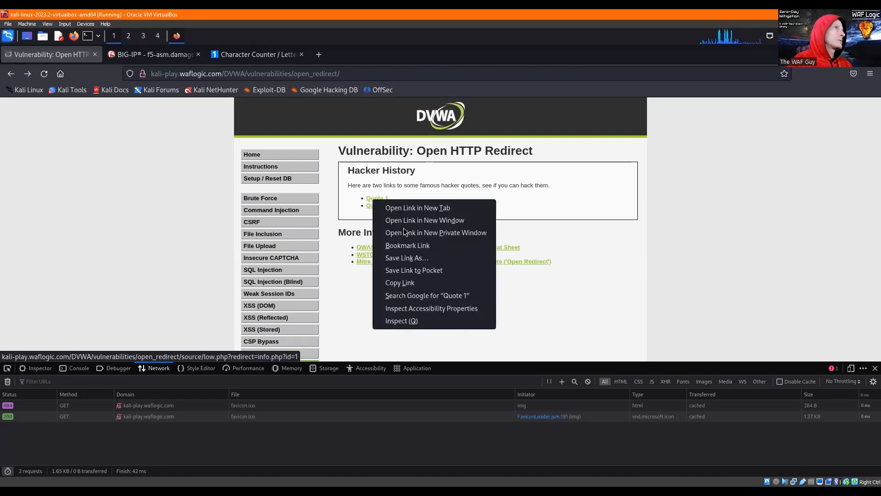
click(417, 285)
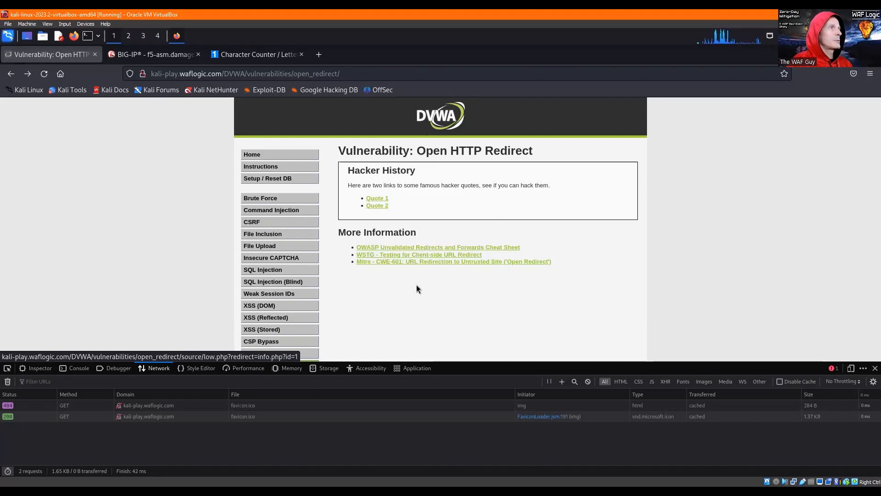
click(325, 74)
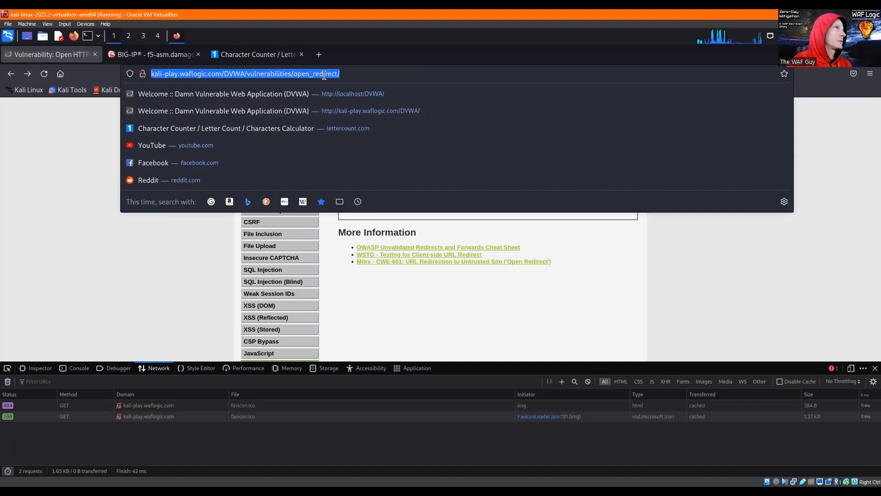
click(319, 54)
key(ctrl+v)
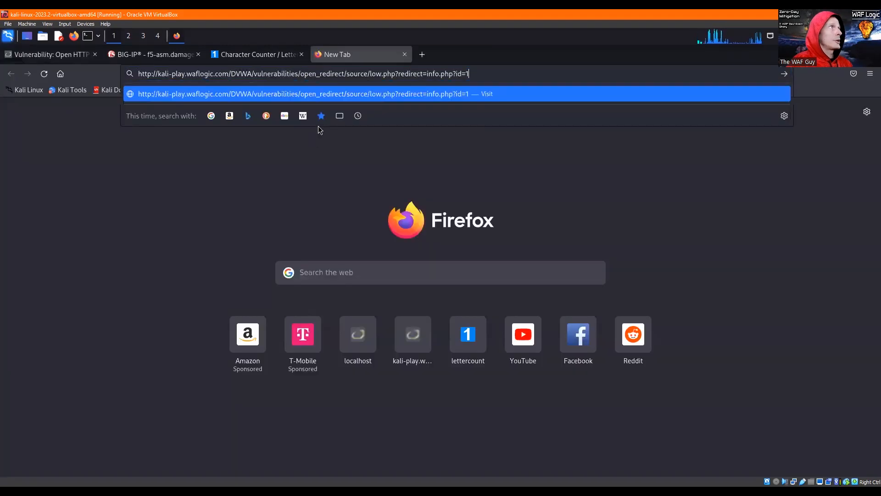
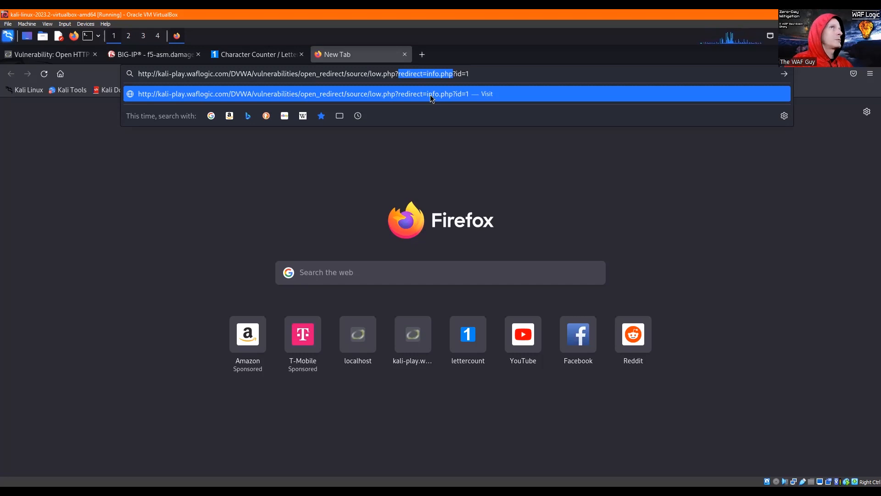
key(Right)
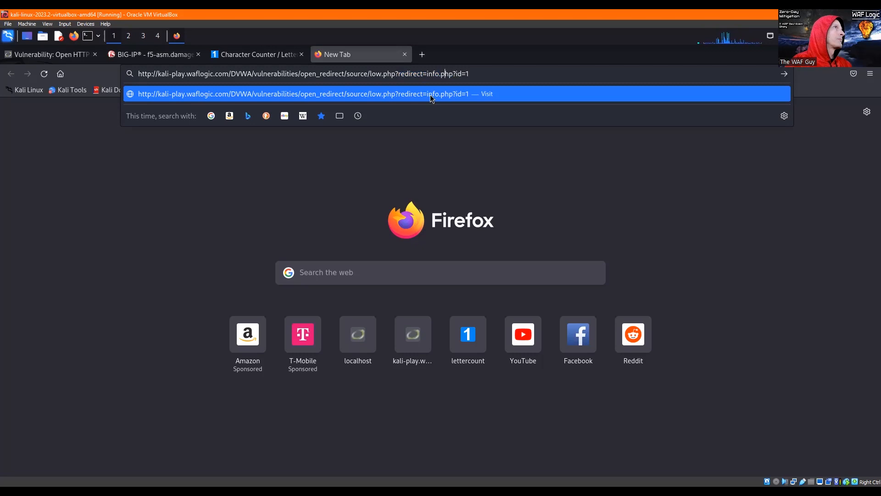
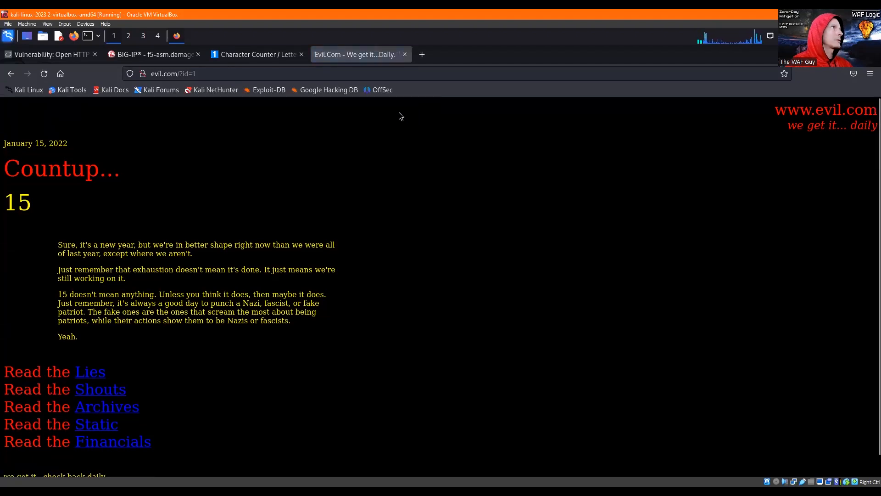
key(ctrl+w)
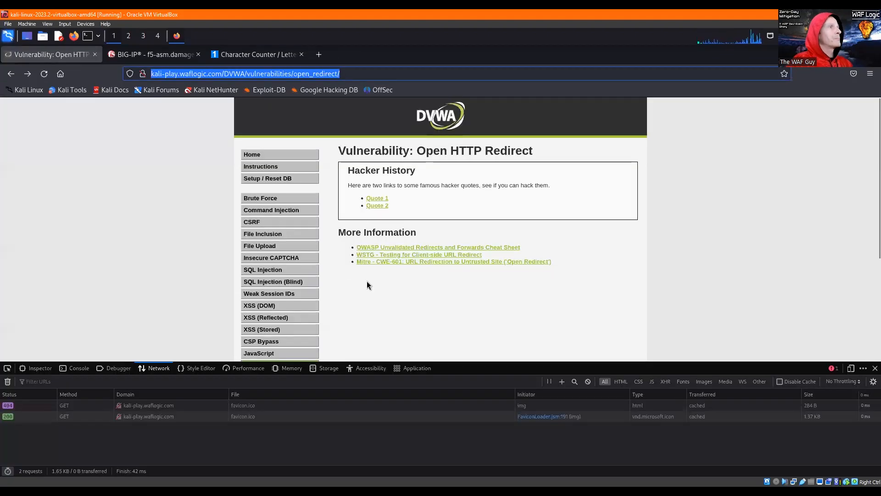
Copy the path /DVWA/vulnerabilities/open_redirect/ from the DVWA page's address.
click(162, 55)
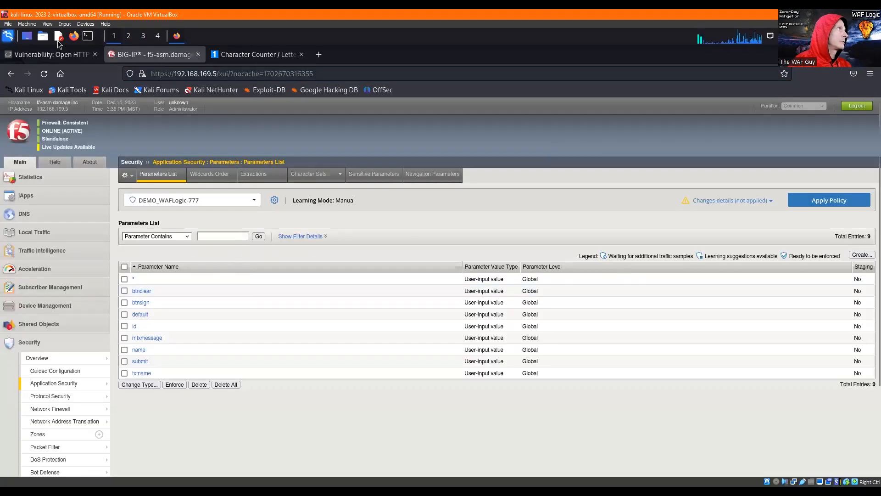
click(52, 58)
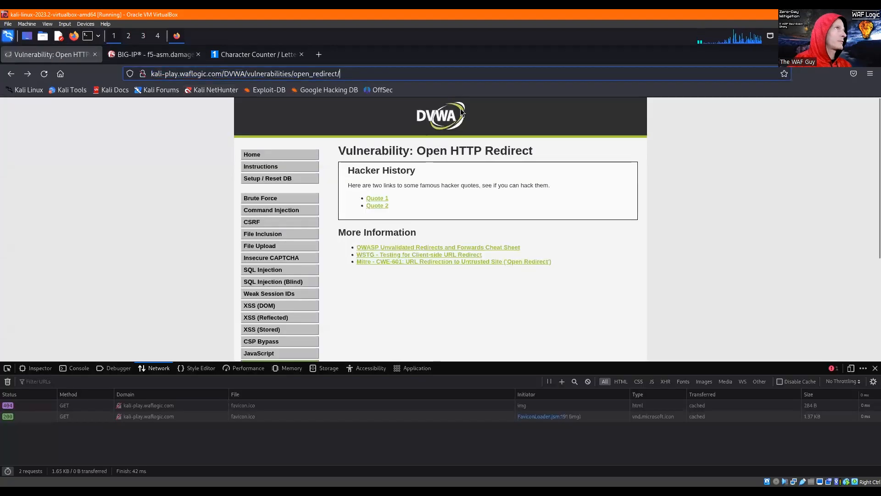
click(356, 74)
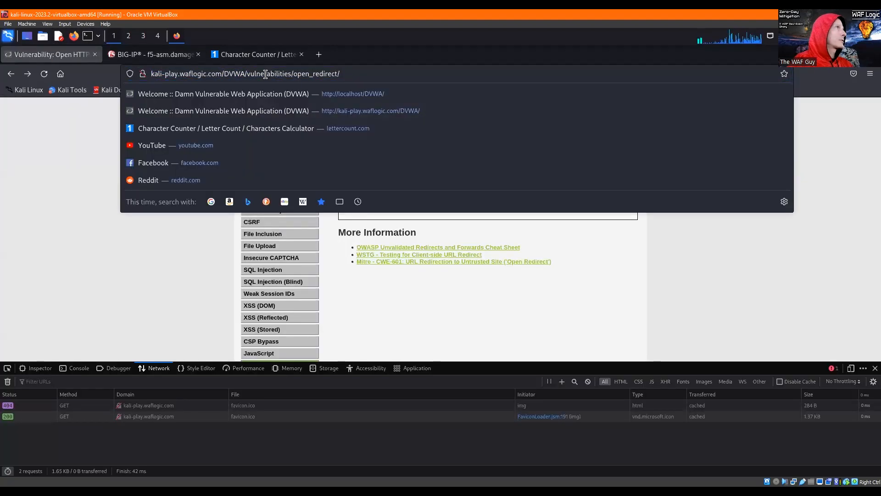
shift+click(222, 74)
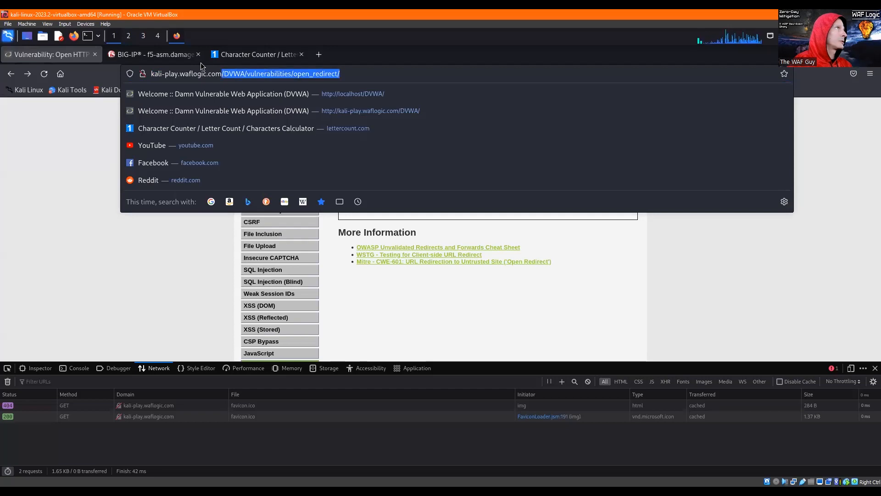
Start a new allowed URL in the BIG-IP policy DEMO_WAFLogic-777 and enter the path /*/vulnerabilities/open_redirect/.
click(169, 55)
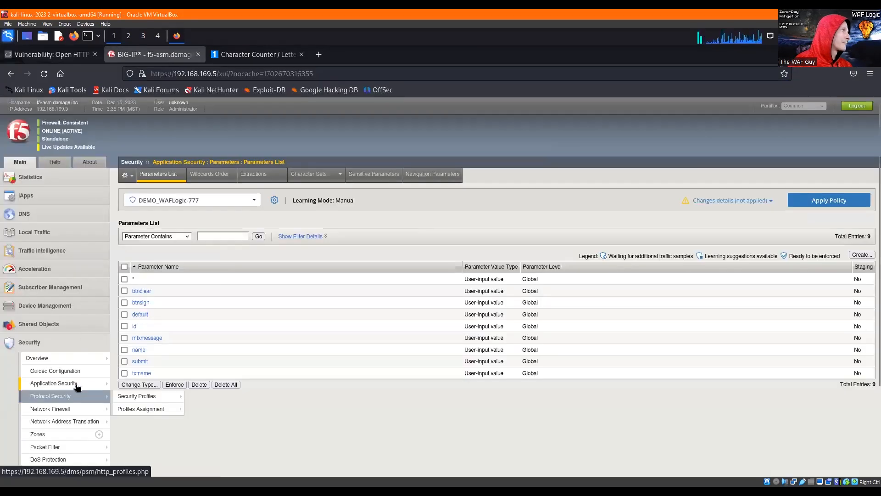
mouse_move(54, 383)
click(144, 367)
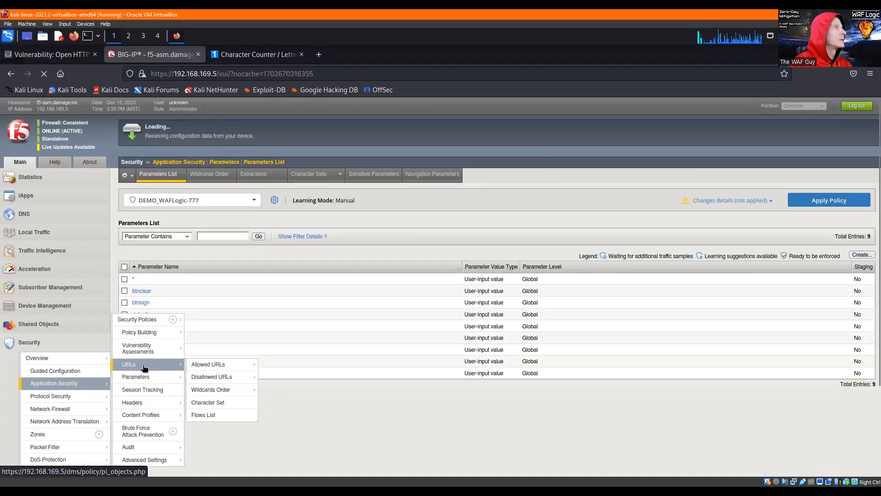
click(862, 255)
scroll(284, 225, down, 3)
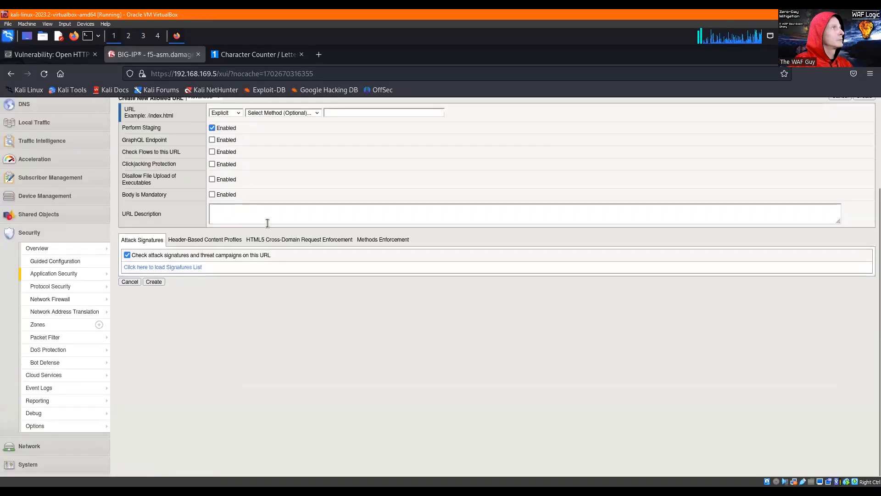
click(327, 113)
text(/DVWA/vulnerabilities/open_redirect/)
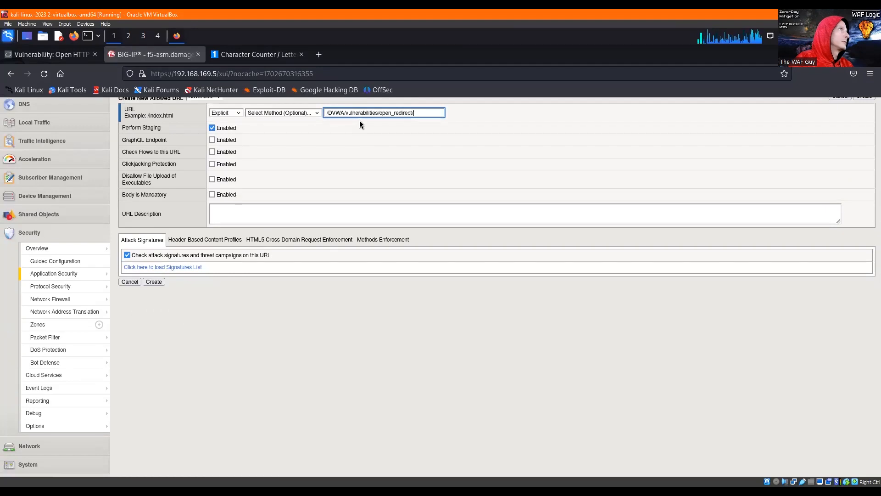
text(*)
Make the allowed URL a Wildcard, disable Perform Staging and Wildcard Match Includes Slashes, and create it.
click(225, 111)
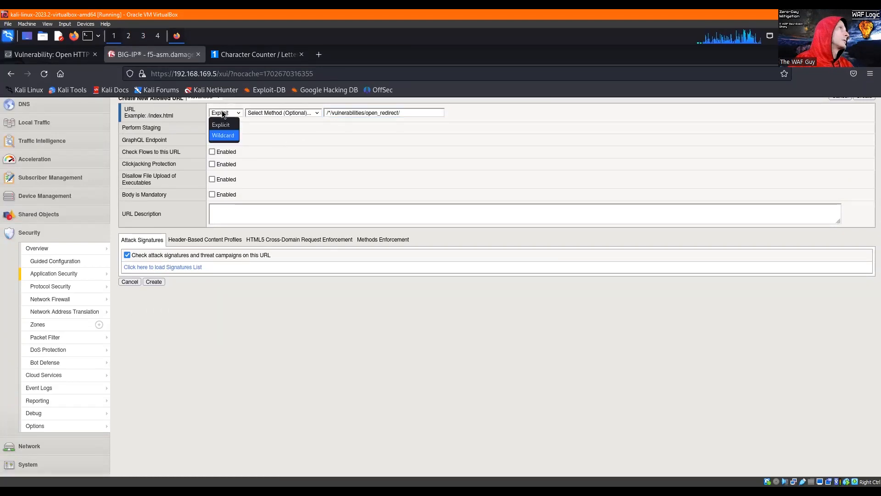
click(218, 129)
click(212, 195)
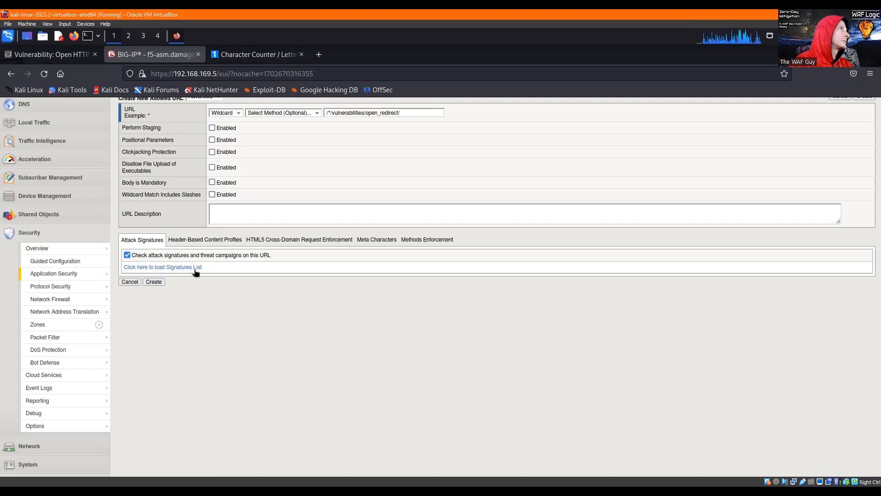
click(154, 281)
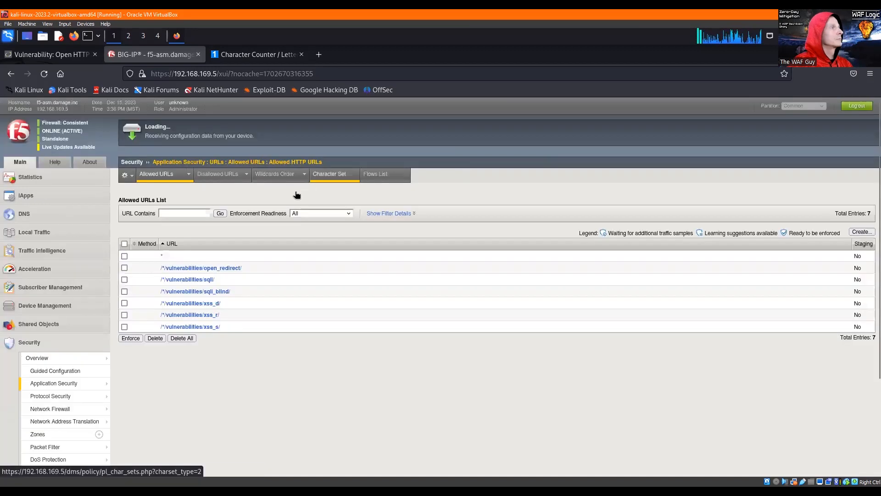
Start a new parameter in the parameters list of the application security policy.
mouse_move(78, 384)
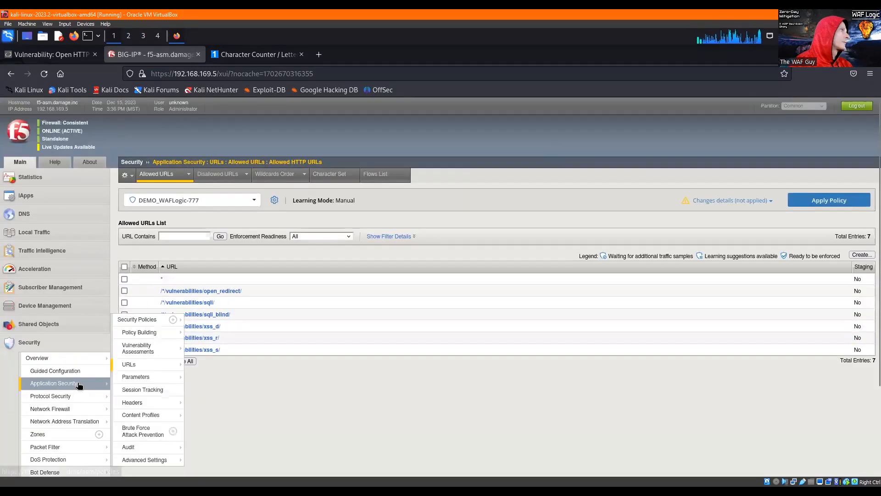
click(140, 376)
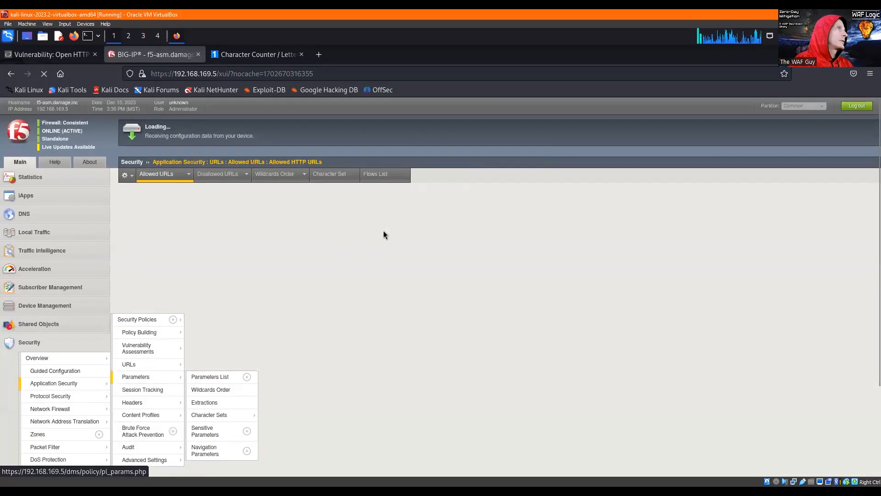
click(854, 253)
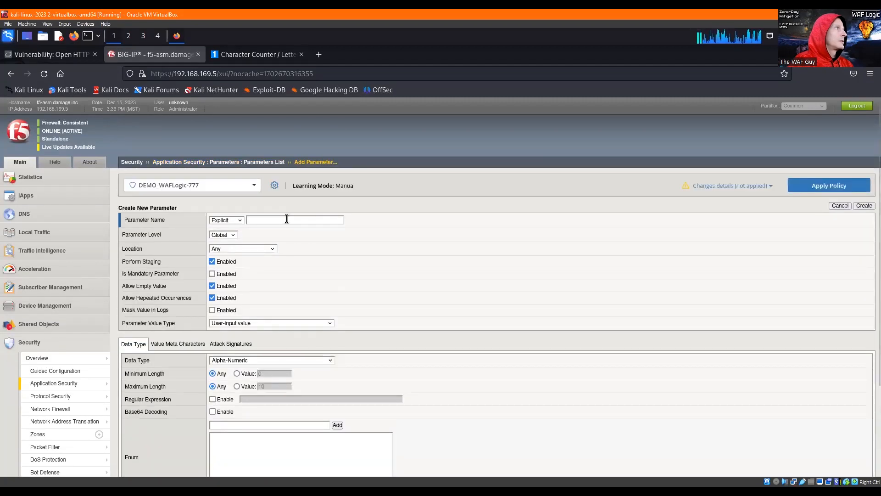
click(319, 55)
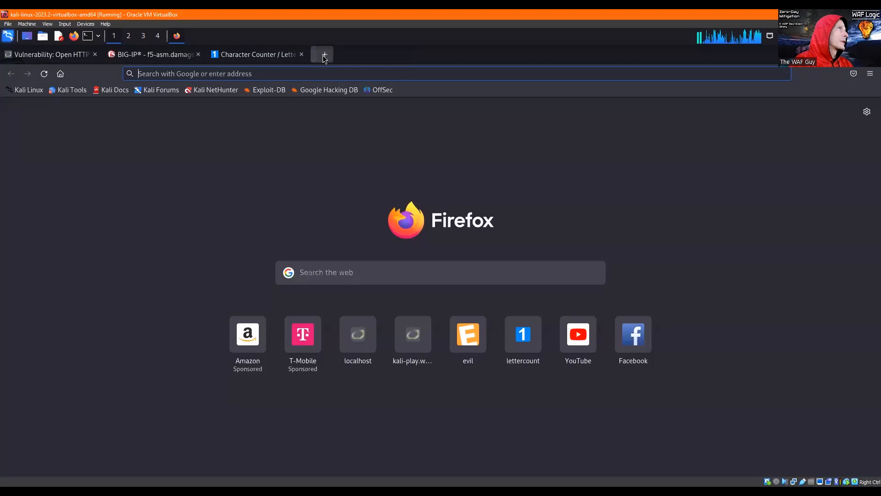
text(/DVWA/vulnerabilities/open_redirect/)
key(ctrl+w)
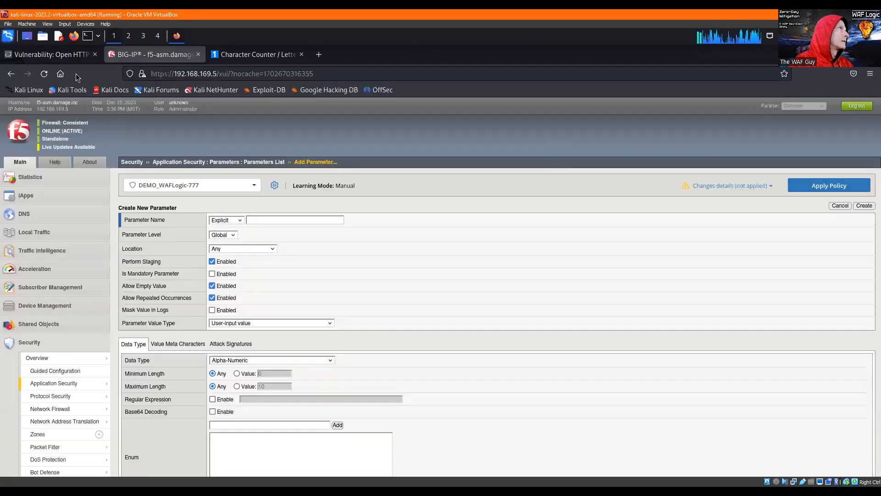
Put DVWA's Quote 1 link address into a new tab's address bar and copy the parameter name redirect from it.
click(51, 55)
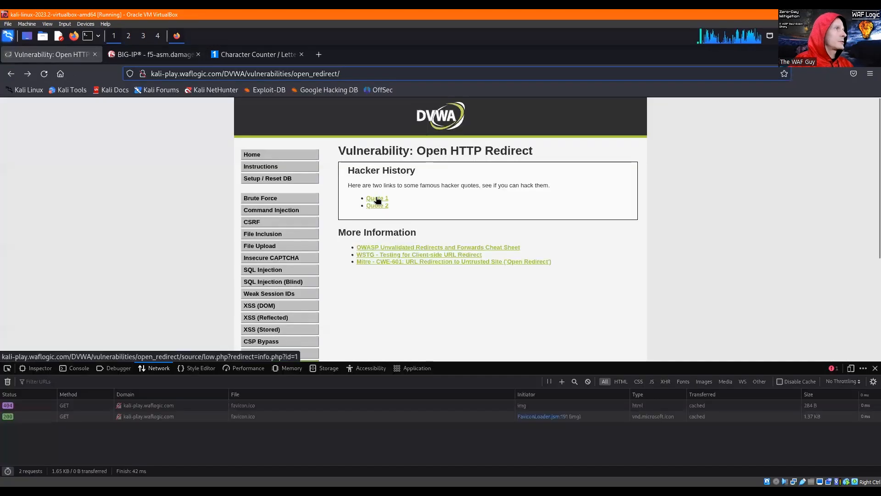
right_click(378, 199)
click(423, 284)
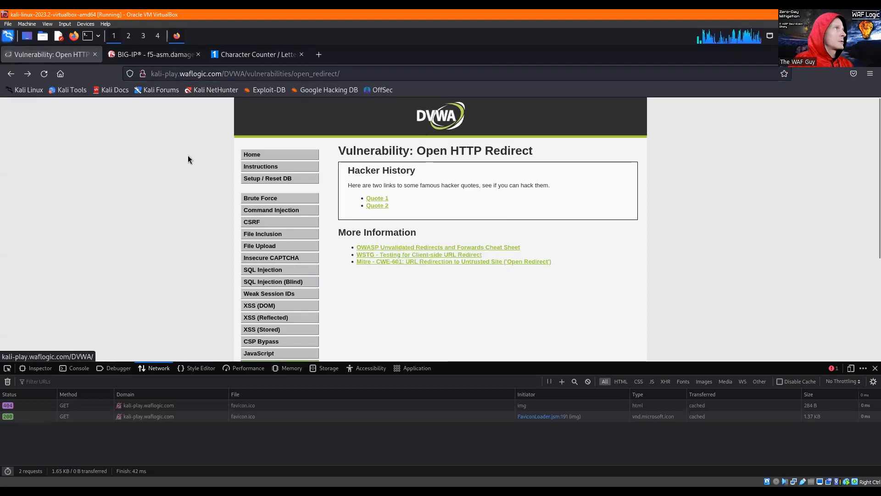
key(ctrl+t)
key(ctrl+v)
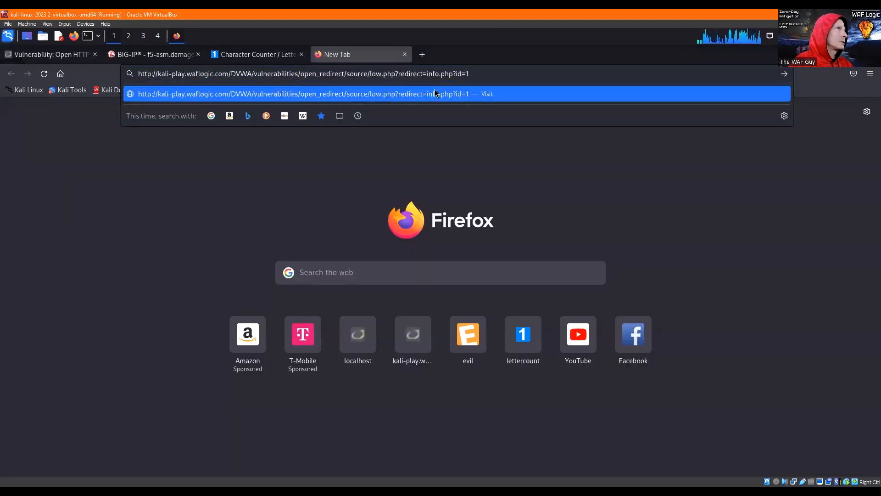
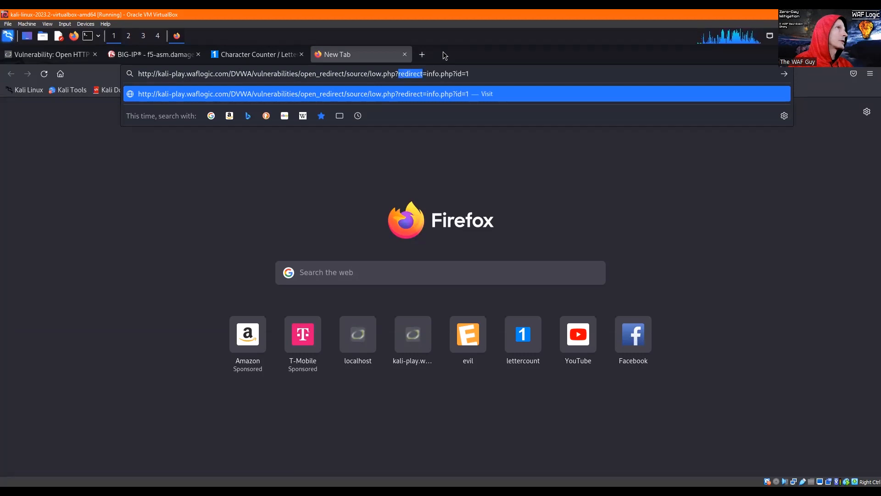
Name the new BIG-IP parameter redirect, disable Perform Staging and Allow Repeated Occurrences, and keep Allow Empty Value enabled.
click(138, 55)
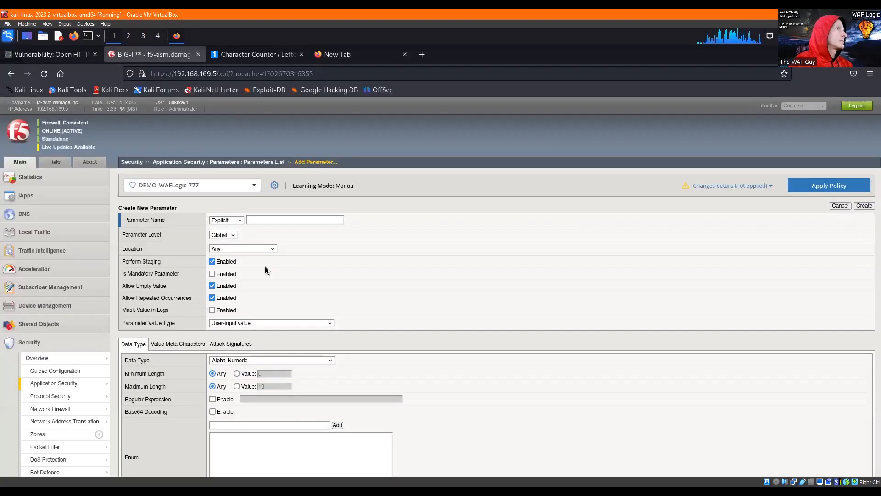
click(287, 217)
text(redirect)
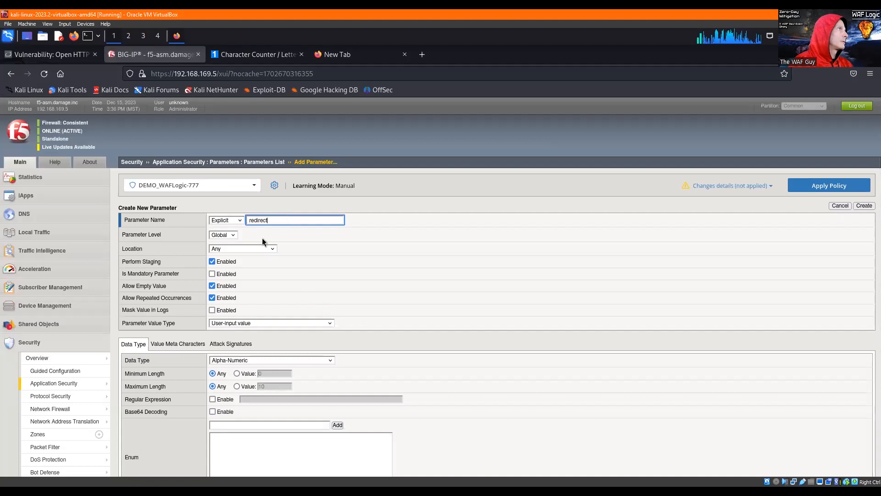
click(216, 259)
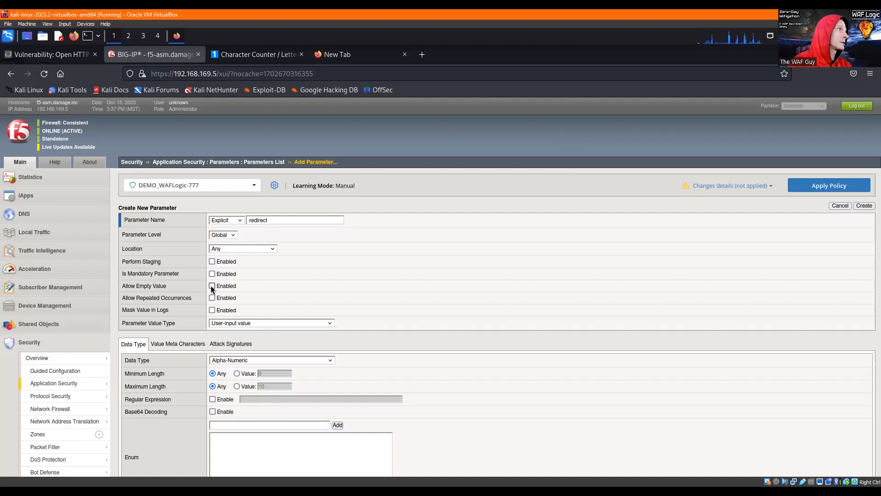
click(212, 286)
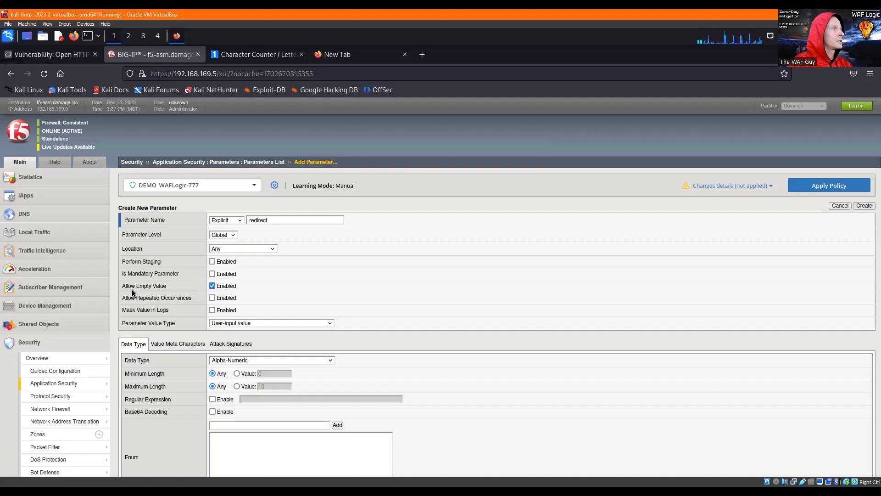
Set the redirect parameter's maximum length to 256 and enable the check of characters on its value.
click(237, 387)
drag(280, 386, 252, 391)
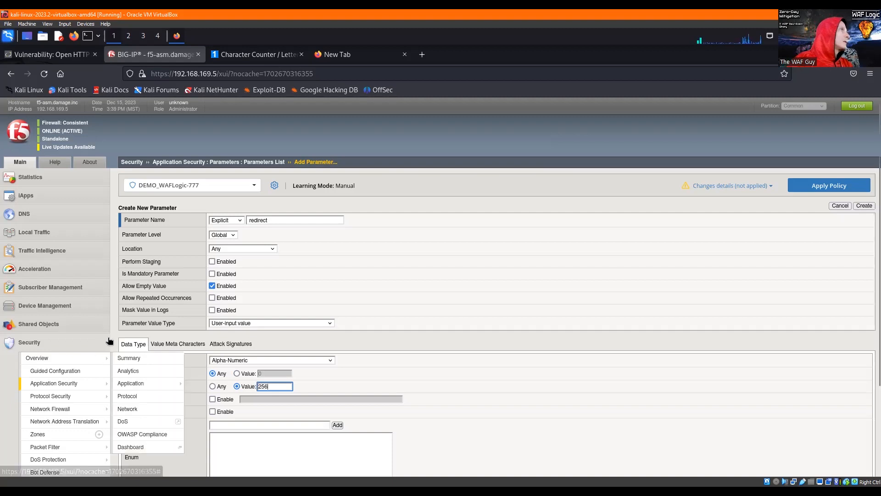
click(176, 344)
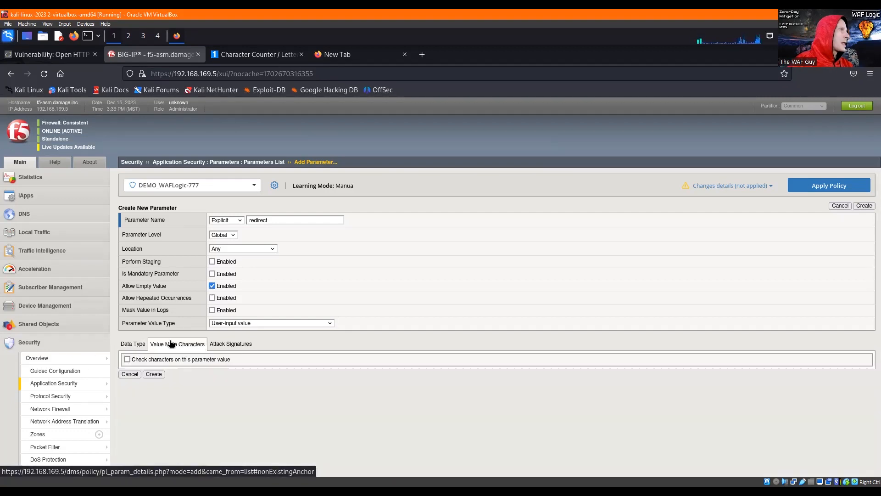
click(127, 358)
Add the meta characters !, (, ) and * to the parameter's overridden security policy settings.
scroll(336, 280, down, 3)
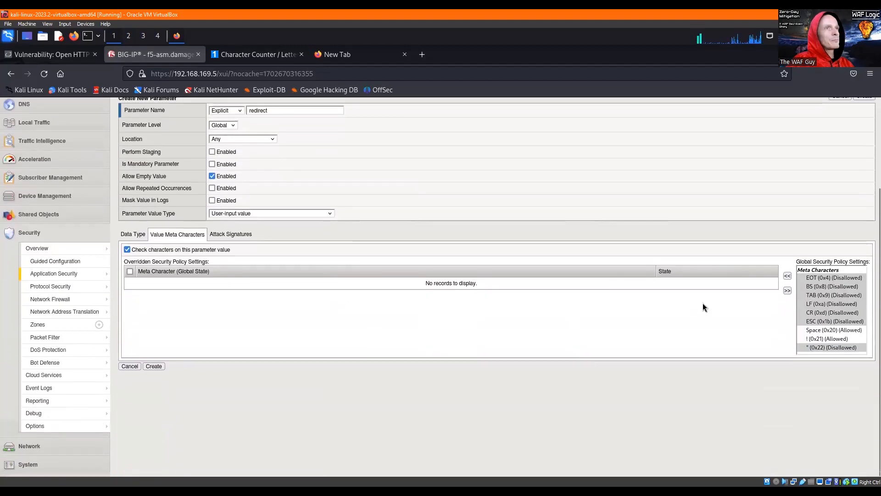
click(815, 330)
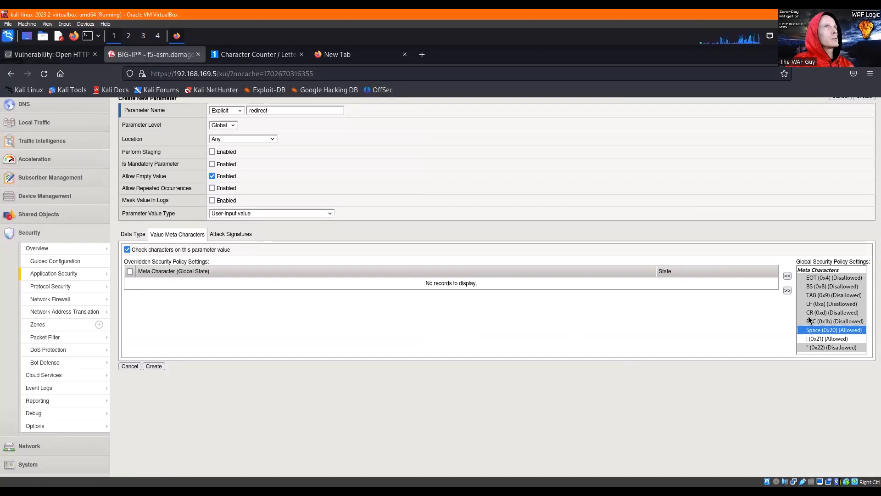
click(808, 339)
click(788, 275)
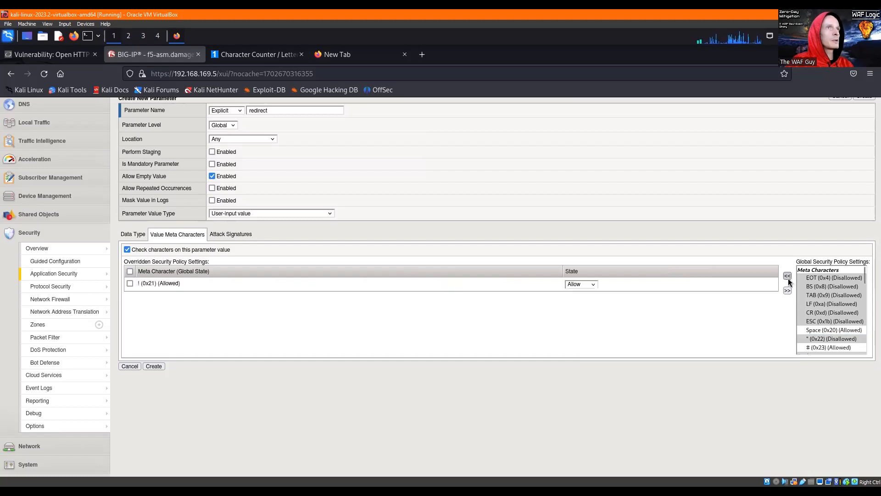
scroll(821, 319, down, 1)
click(821, 316)
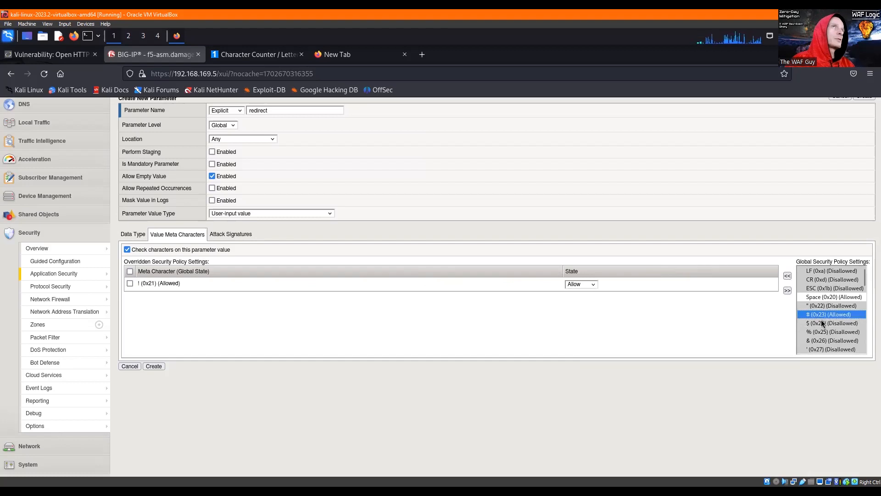
scroll(821, 320, down, 3)
scroll(822, 319, down, 1)
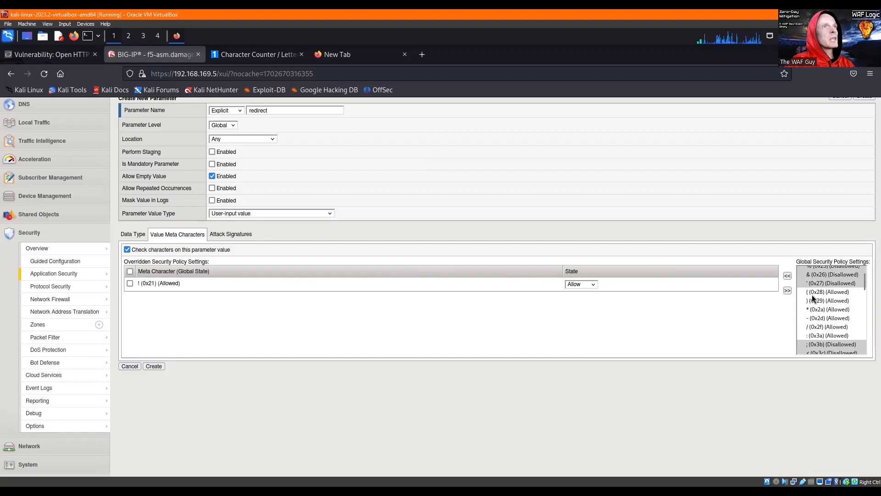
drag(816, 291, 815, 309)
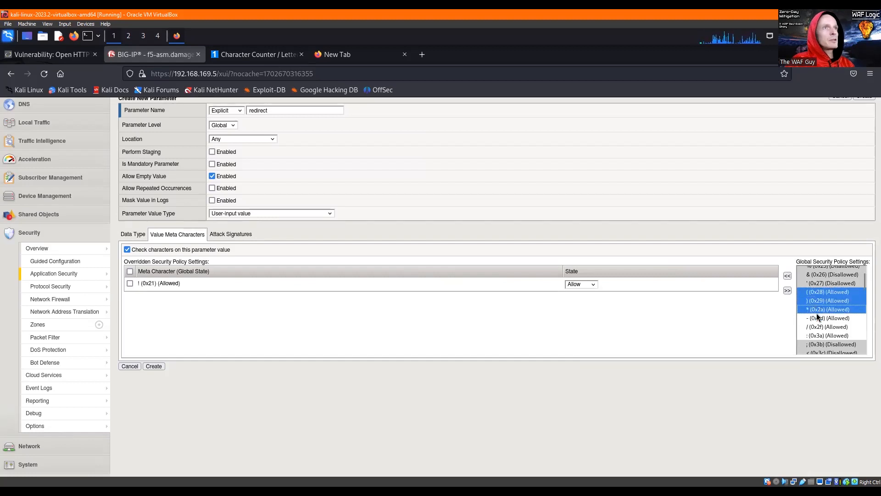
click(788, 276)
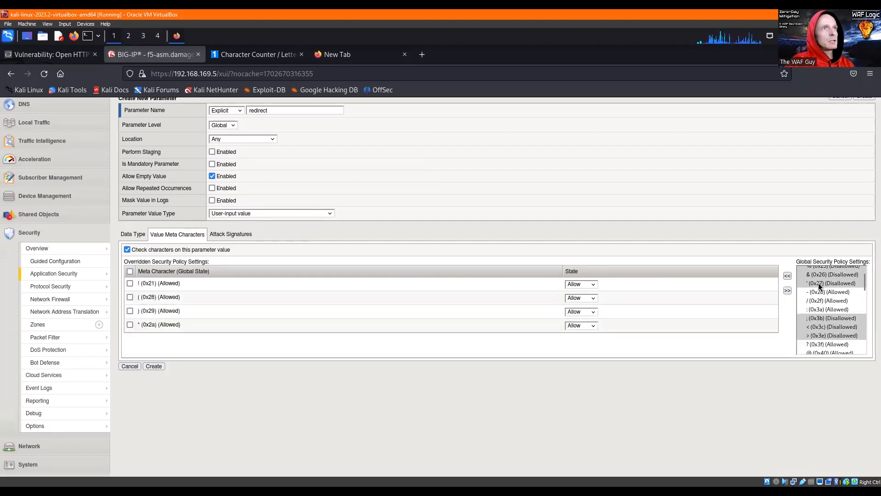
Add the meta characters @, ^ and ~ to the parameter's overridden security policy settings.
click(822, 301)
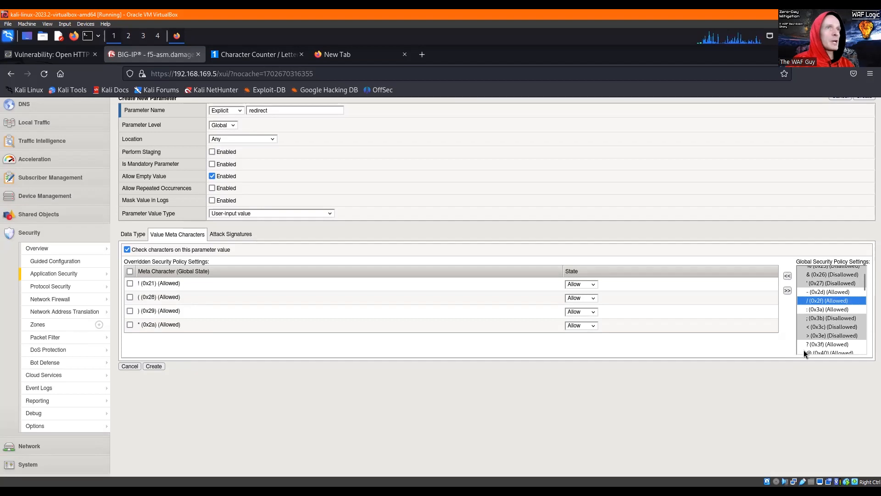
scroll(809, 340, down, 2)
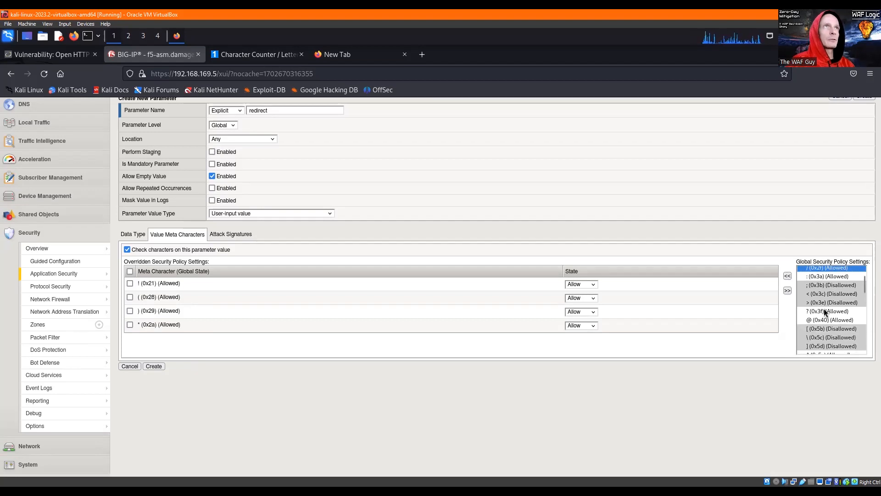
click(825, 322)
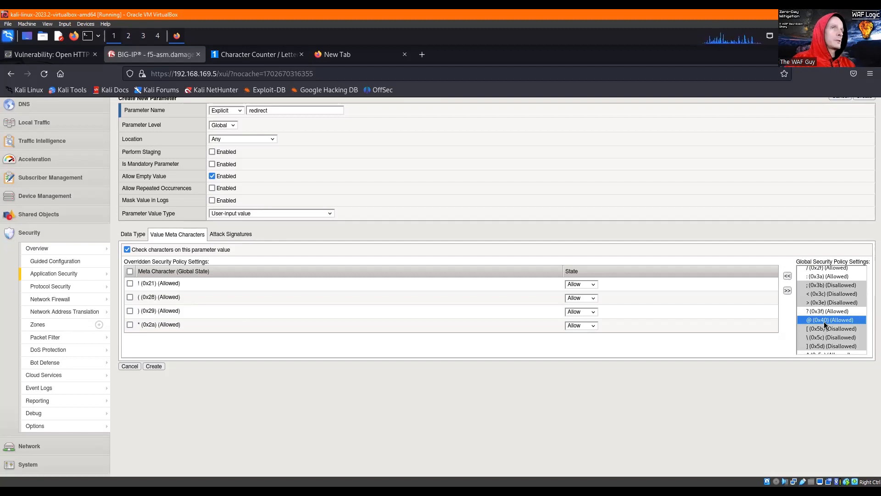
click(787, 276)
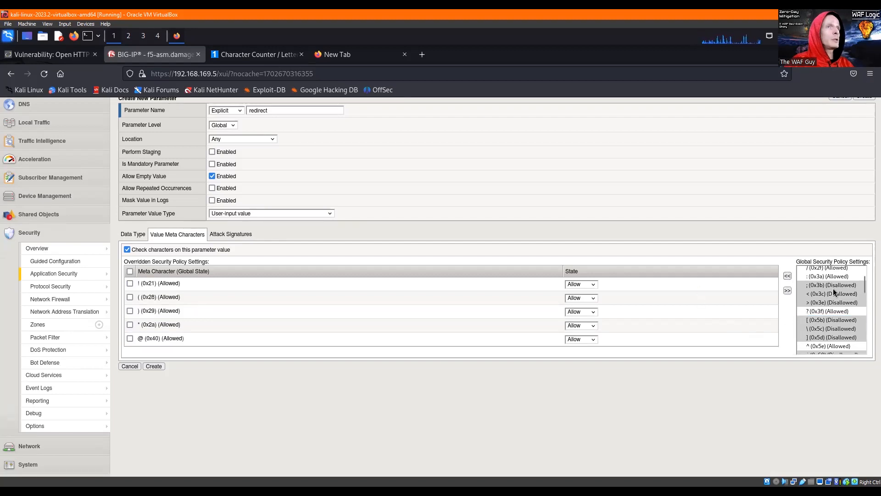
scroll(834, 288, down, 2)
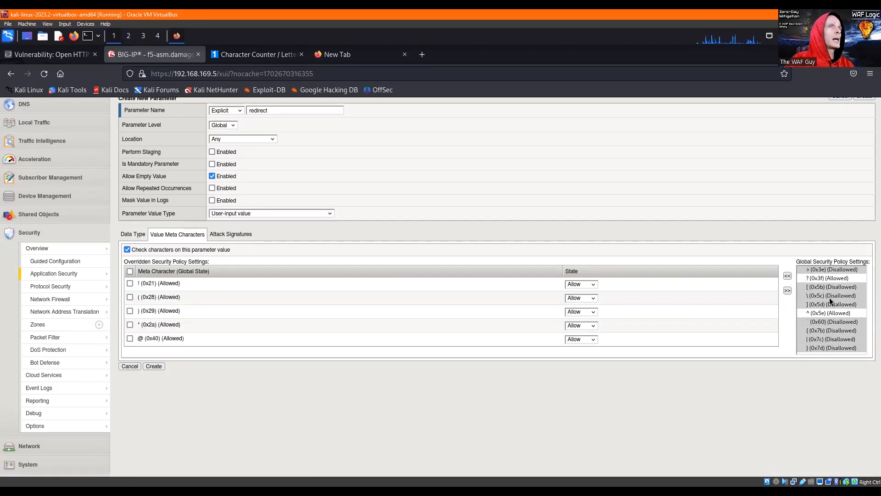
click(822, 312)
click(788, 276)
scroll(814, 307, down, 2)
click(814, 313)
click(788, 277)
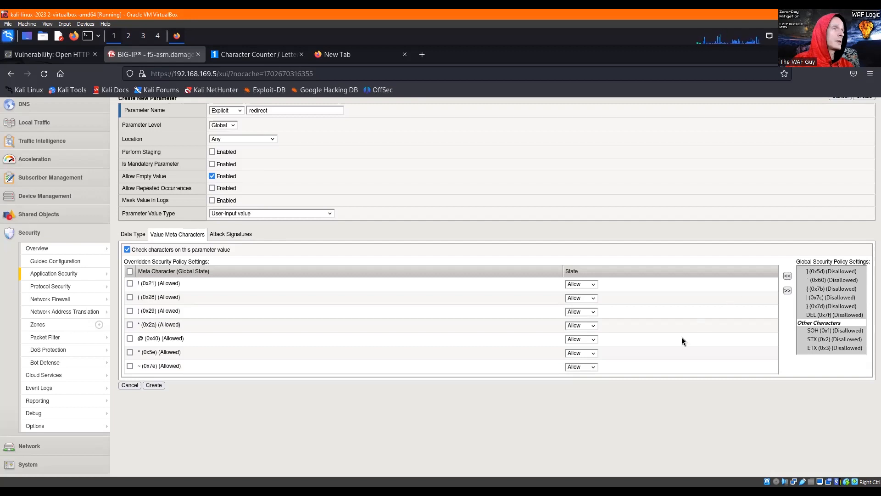
Add the comma (0x2c) from the other characters to the parameter's overridden security policy settings.
scroll(837, 294, down, 6)
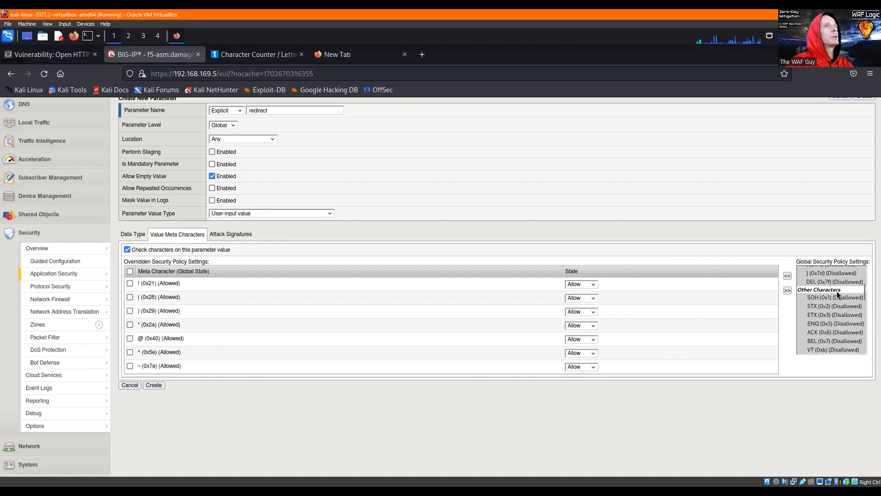
scroll(837, 295, down, 4)
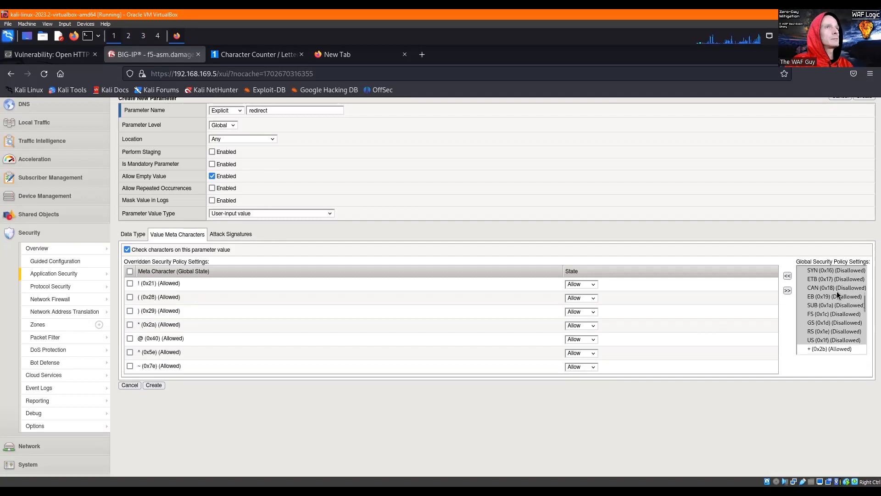
click(824, 294)
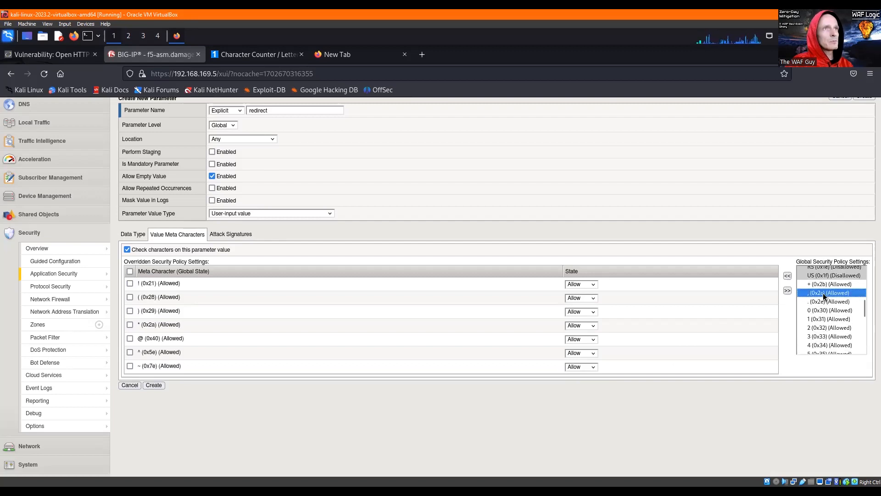
click(788, 276)
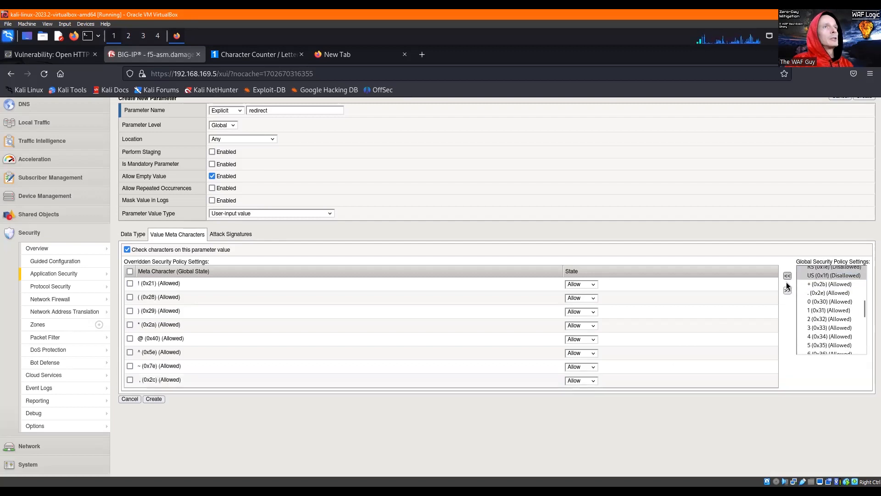
click(811, 285)
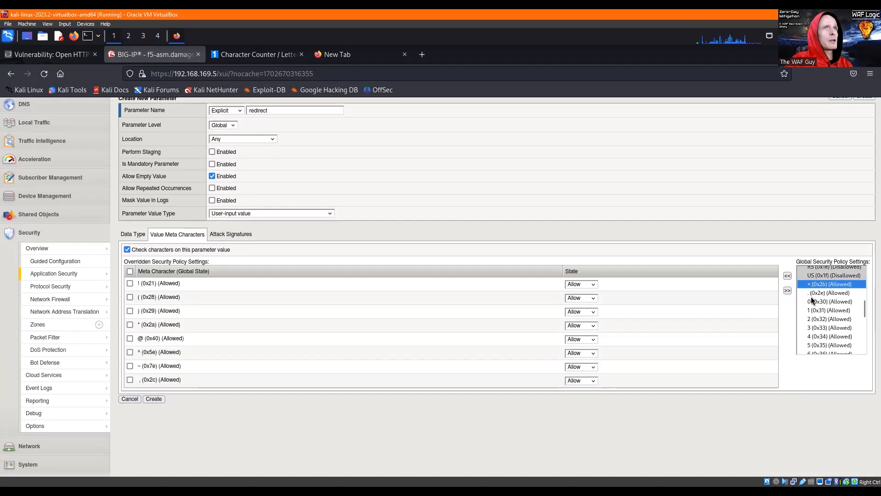
click(819, 292)
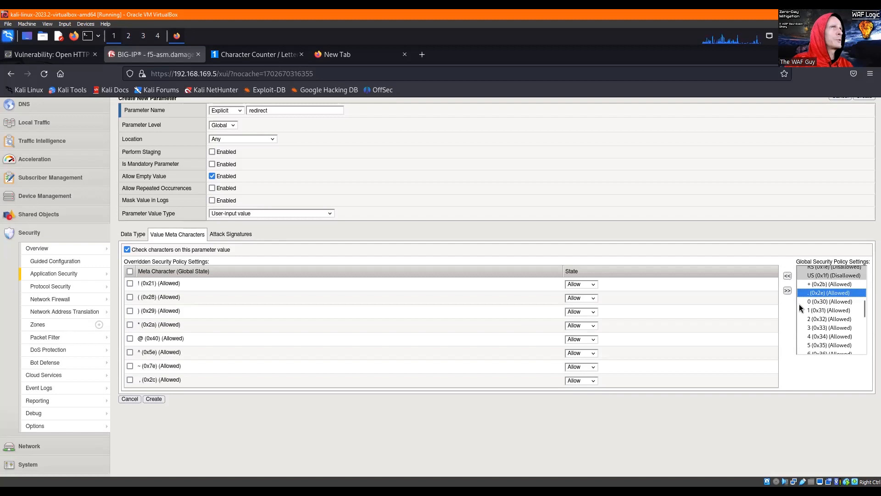
Set the state of all eight overridden meta characters to Disallow.
click(579, 285)
key(Down)
key(Return)
key(Tab)
key(Tab)
key(Down)
key(Tab)
key(Tab)
key(Down)
key(Tab)
key(Tab)
key(Down)
key(Tab)
key(Tab)
key(Down)
key(Tab)
key(Tab)
key(Down)
key(Tab)
key(Tab)
key(Down)
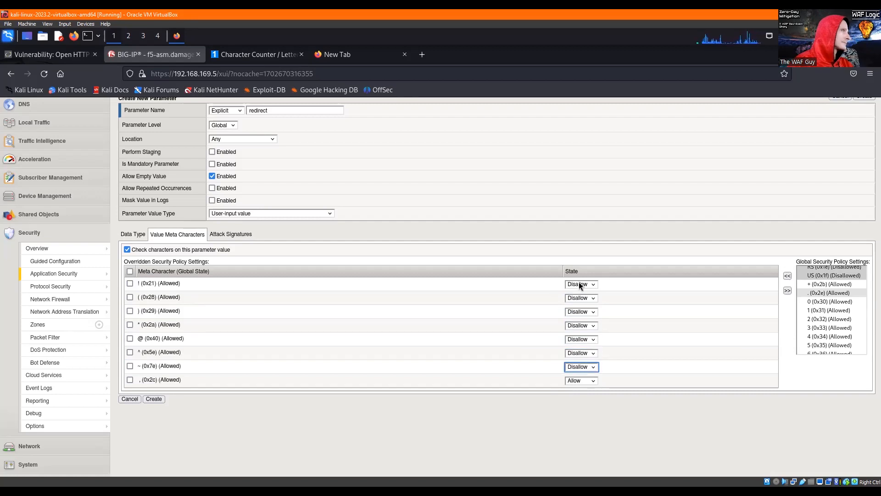
key(Tab)
key(Tab)
key(Down)
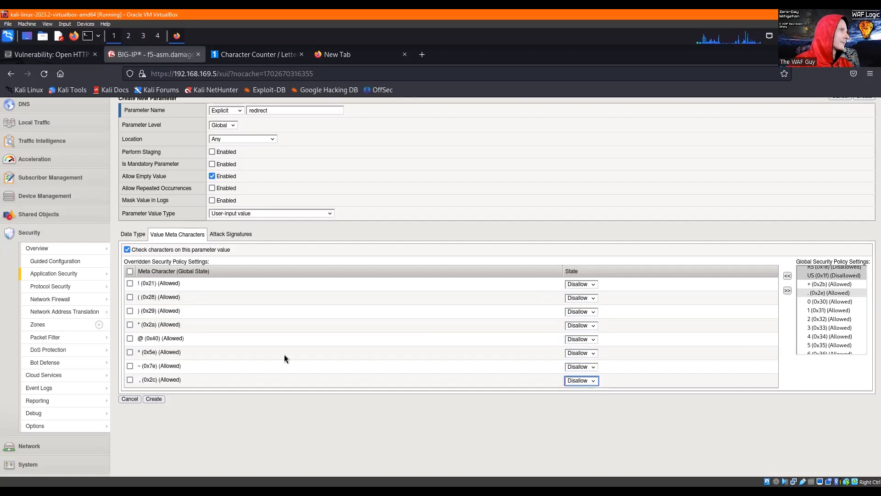
Keep attack signature and threat campaign checks off for the redirect parameter and create it.
click(155, 400)
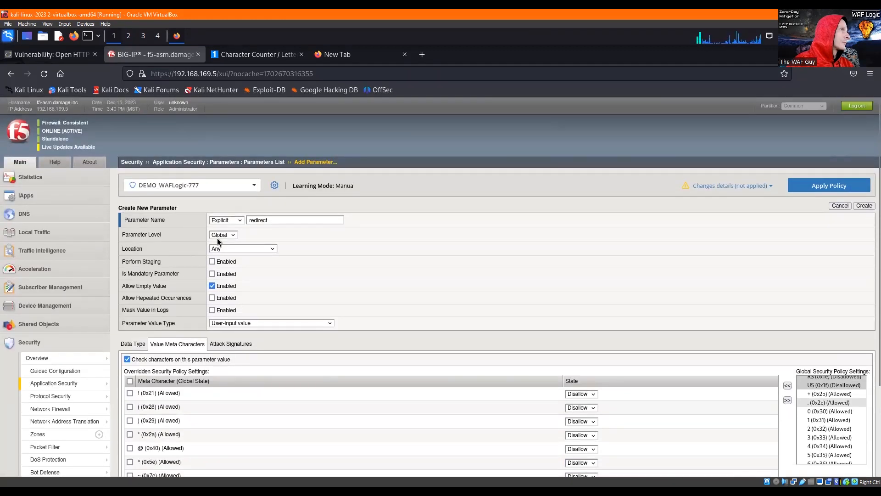
scroll(273, 308, down, 3)
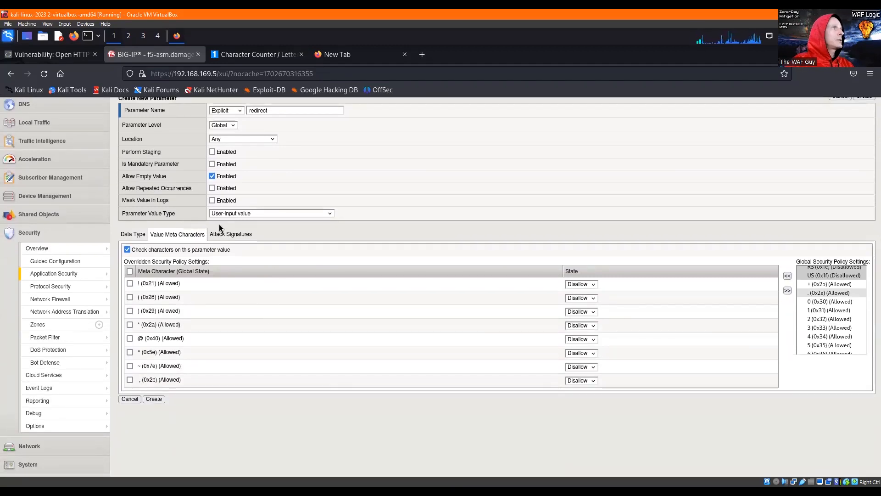
click(222, 236)
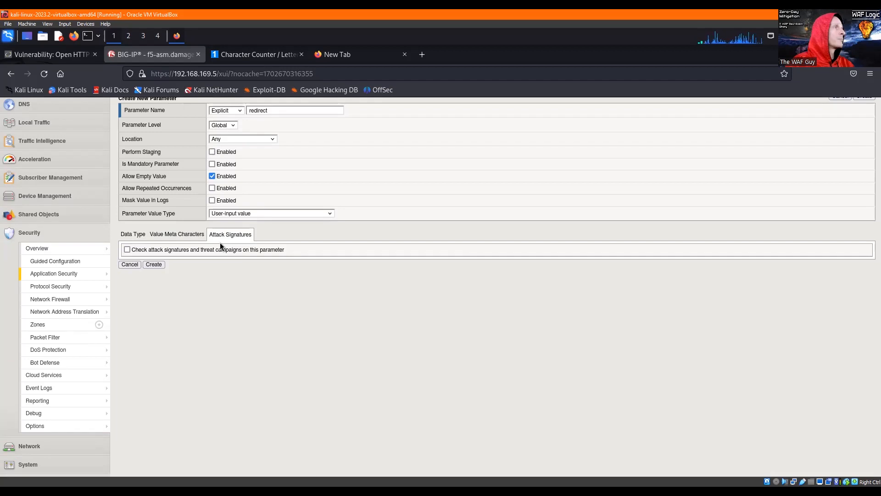
click(148, 264)
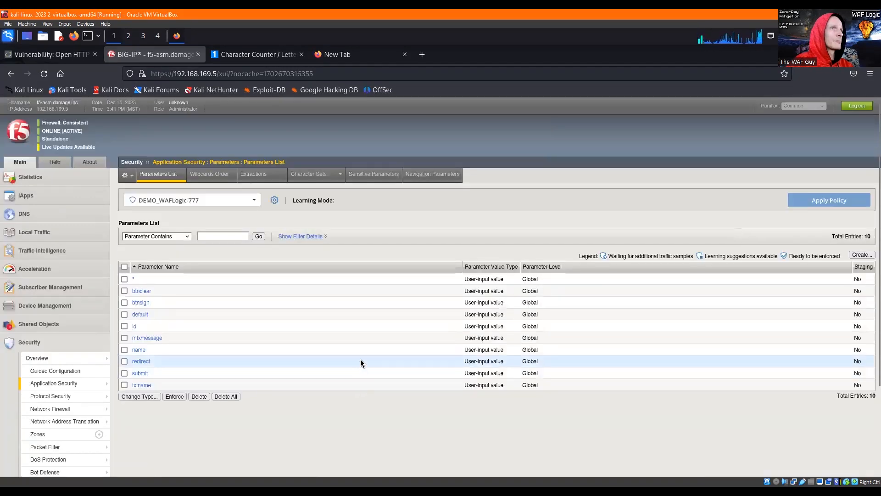
Open the Redirection Protection settings in the application security headers configuration.
scroll(94, 386, down, 3)
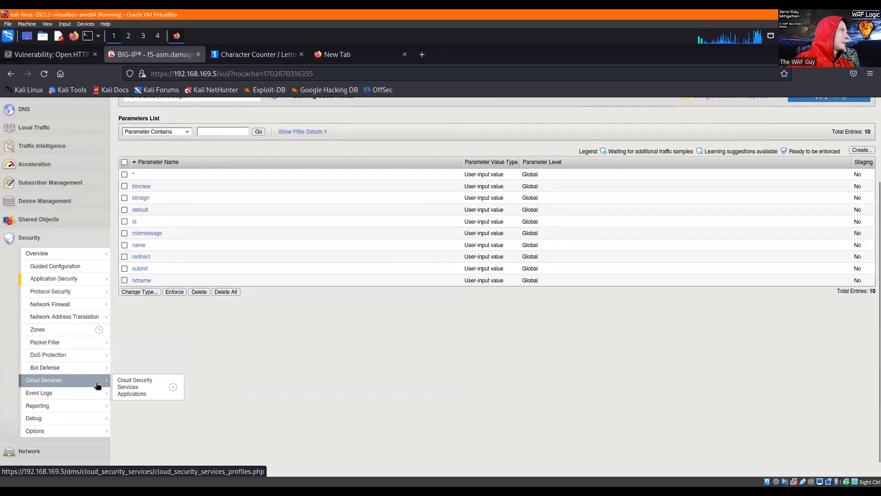
mouse_move(65, 277)
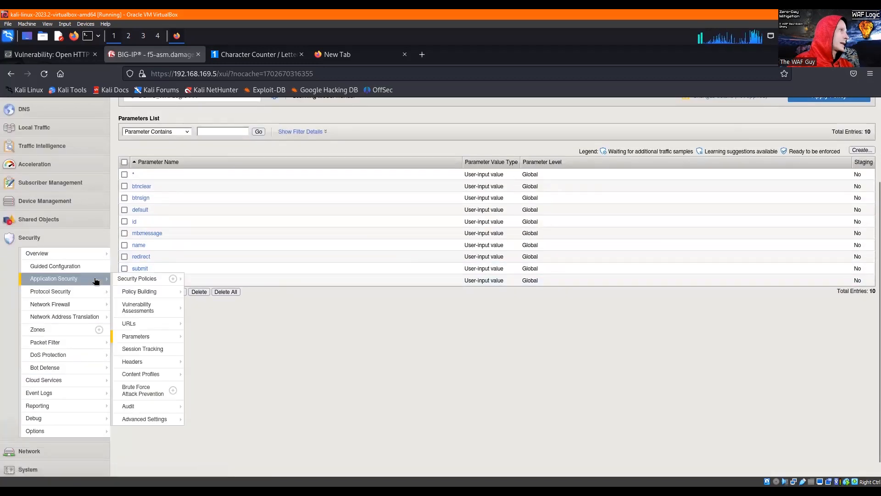
mouse_move(159, 362)
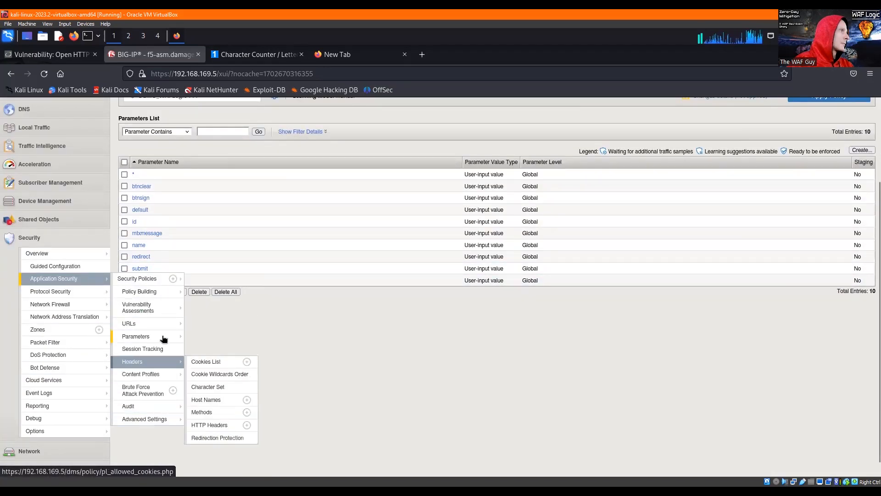
click(217, 438)
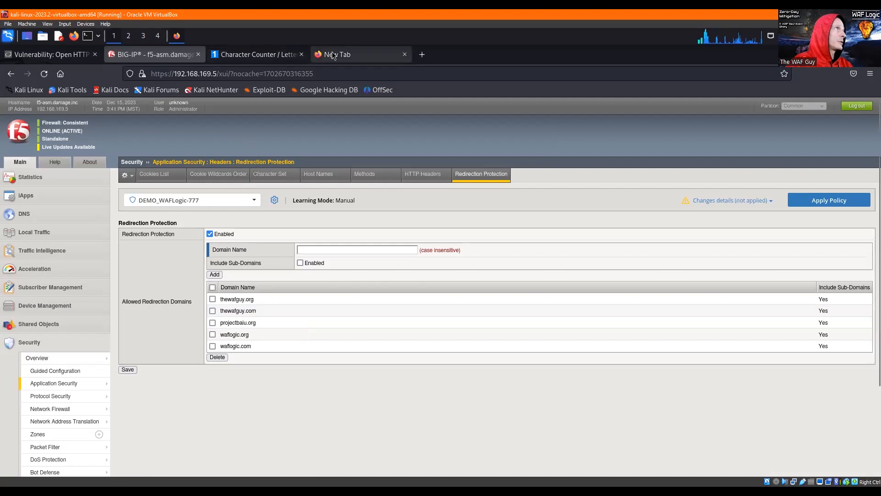
click(390, 55)
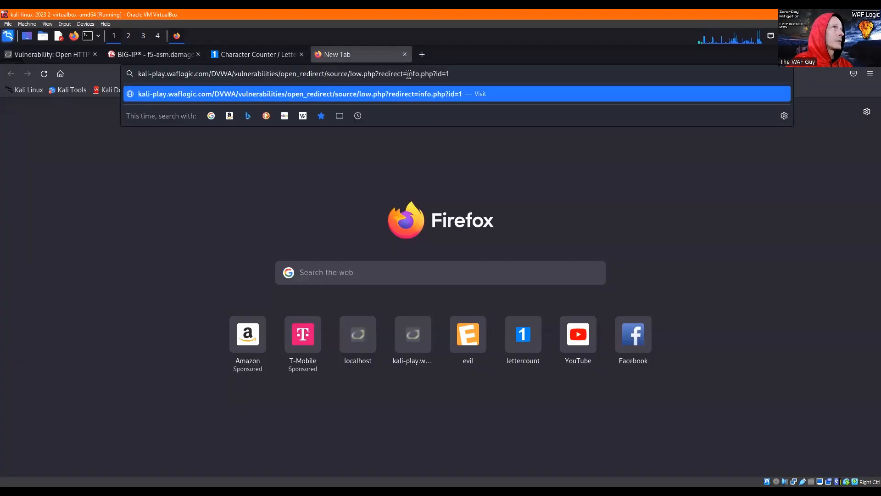
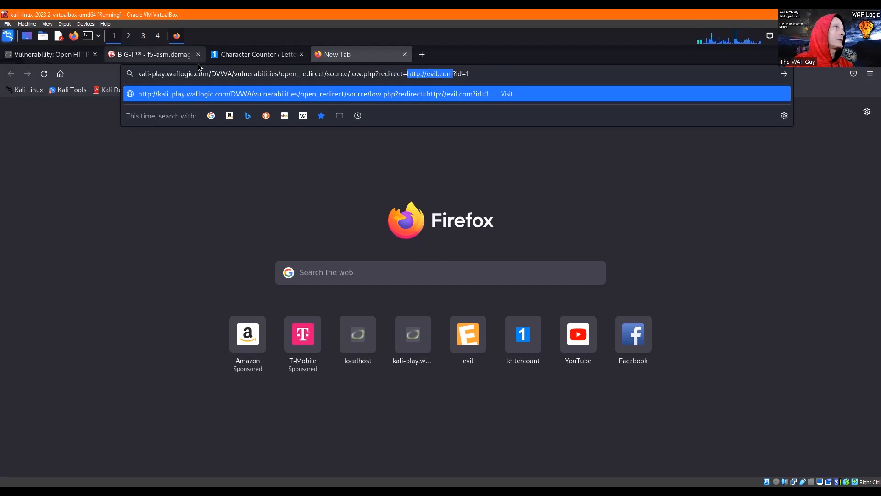
click(165, 57)
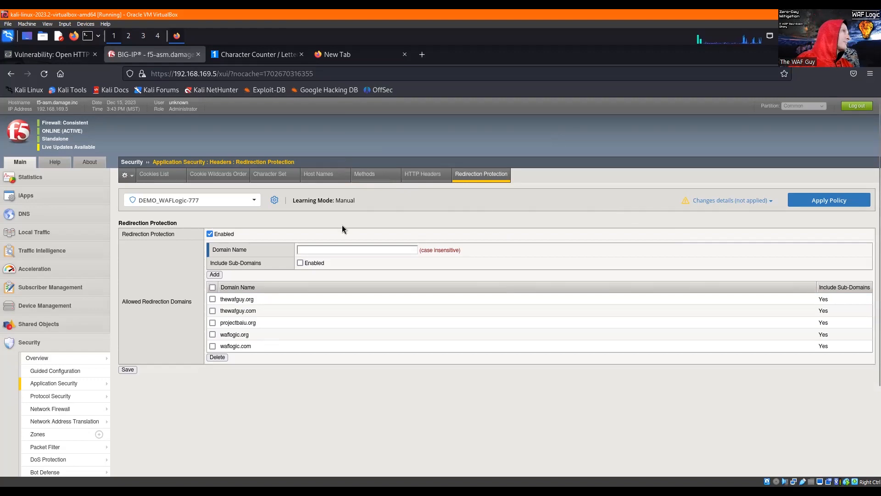
click(324, 251)
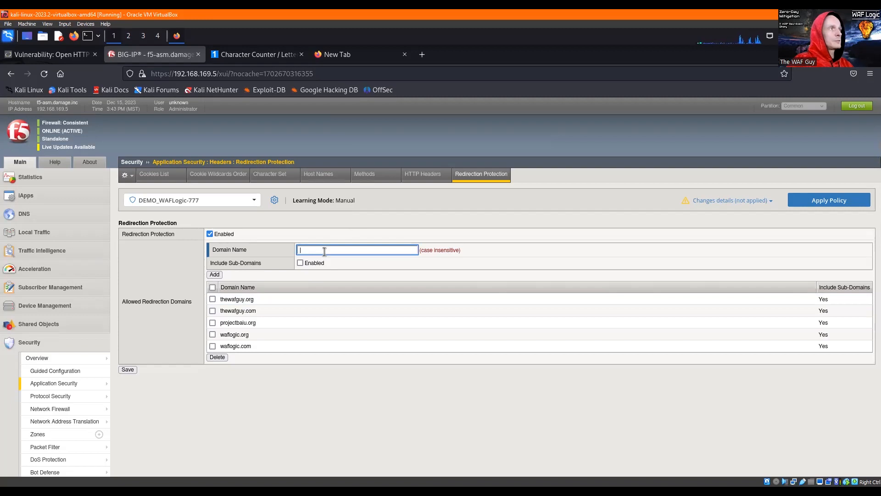
text(evil.com)
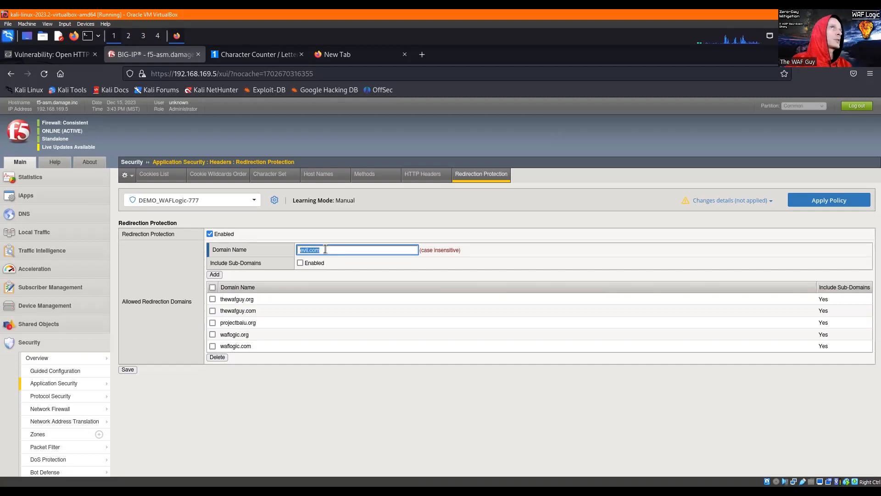
key(BackSpace)
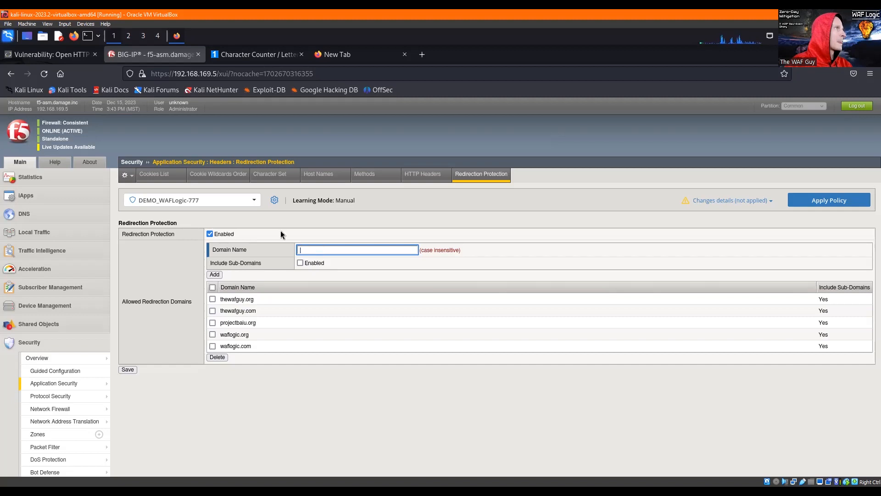
click(294, 125)
Return to DVWA's Open HTTP Redirect page and point out its vulnerability heading.
click(58, 57)
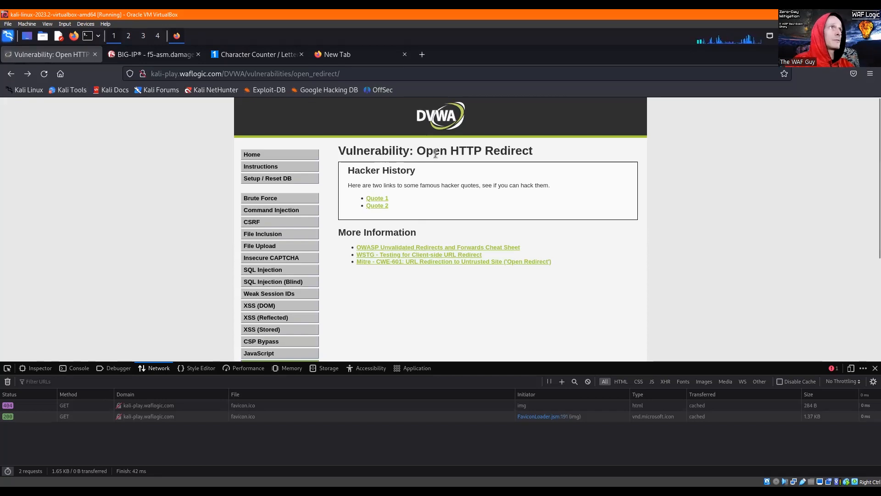
drag(534, 152, 439, 160)
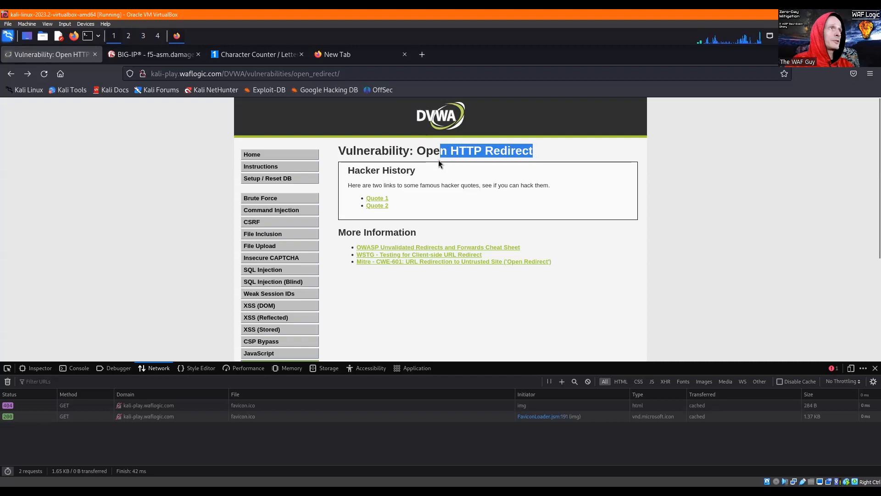
click(439, 160)
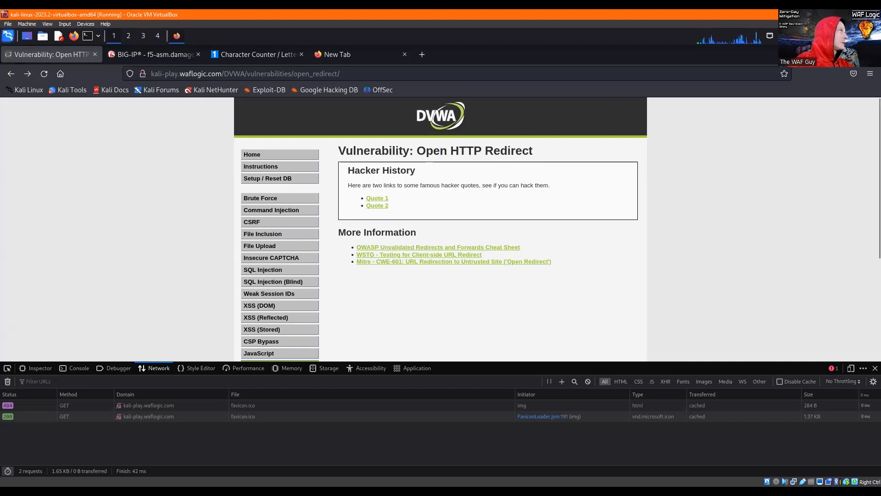